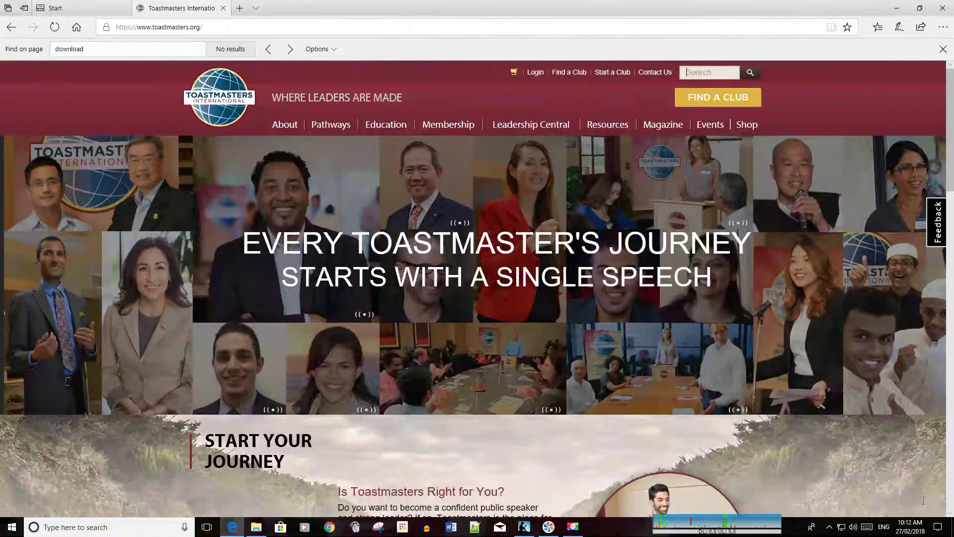
- Log in to the Toastmasters site with the prefilled credentials and enter Pathways Base Camp as a member of the Forex club
{"action": "left_click", "coordinate": [537, 75]}
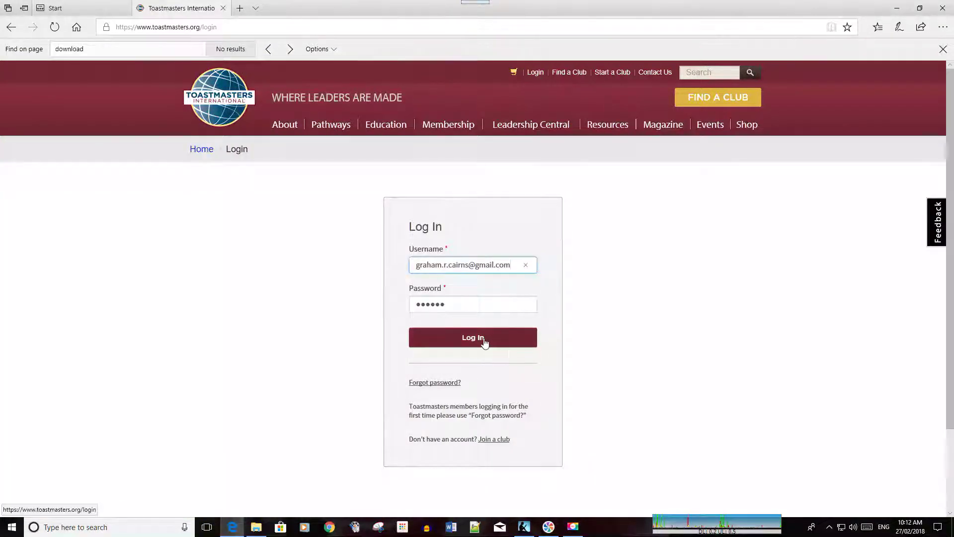
{"action": "left_click", "coordinate": [484, 342]}
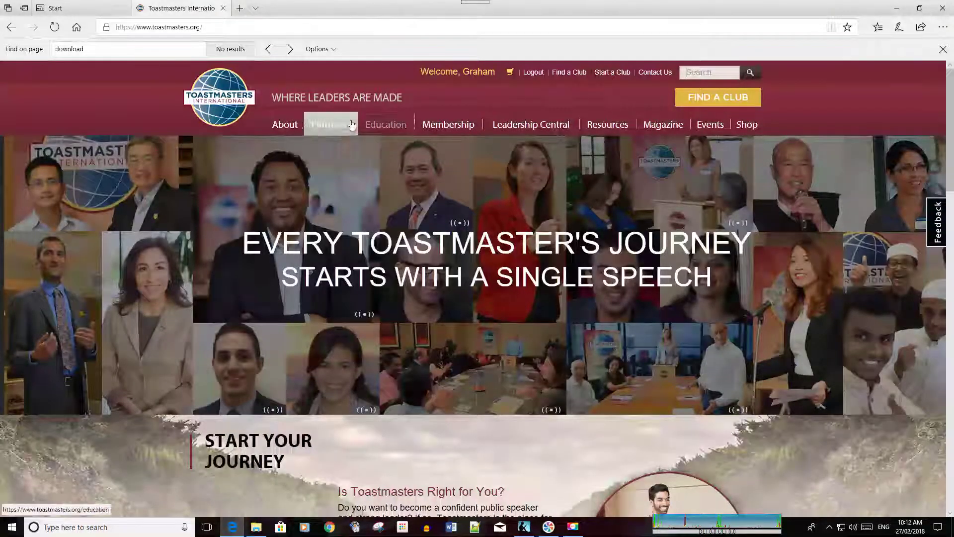
{"action": "mouse_move", "coordinate": [326, 128]}
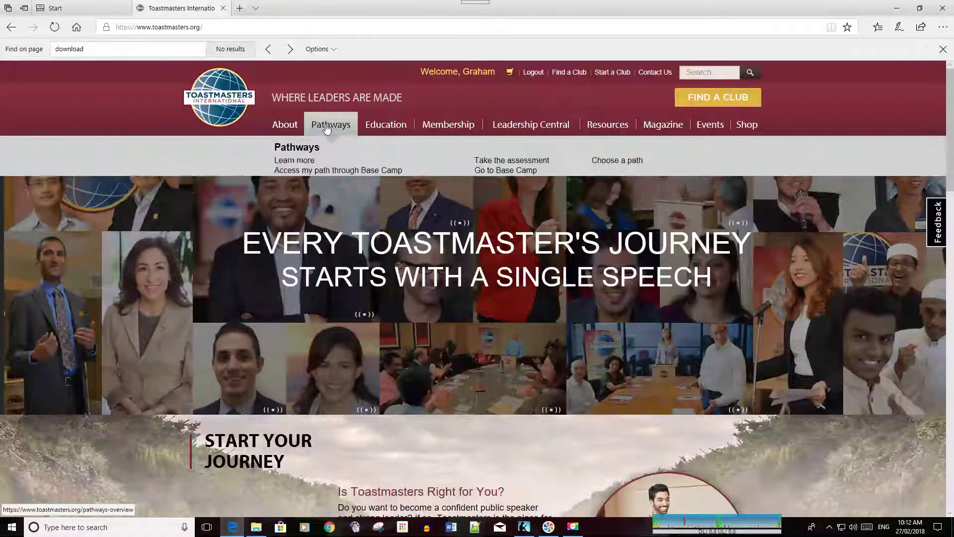
{"action": "left_click", "coordinate": [511, 178]}
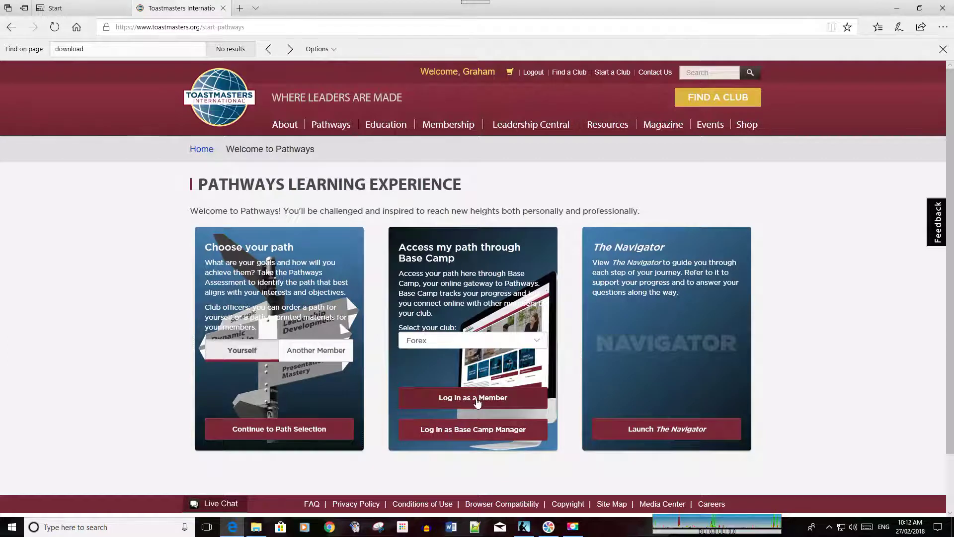
{"action": "left_click", "coordinate": [477, 403]}
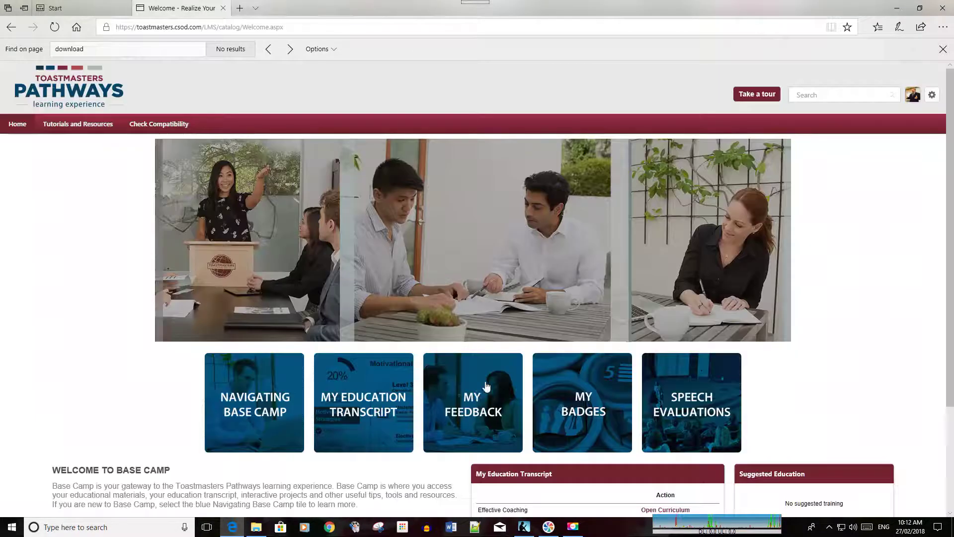
- Launch the Ice Breaker evaluation resource from Base Camp's Speech Evaluations and widen the form's window
{"action": "left_click", "coordinate": [708, 410]}
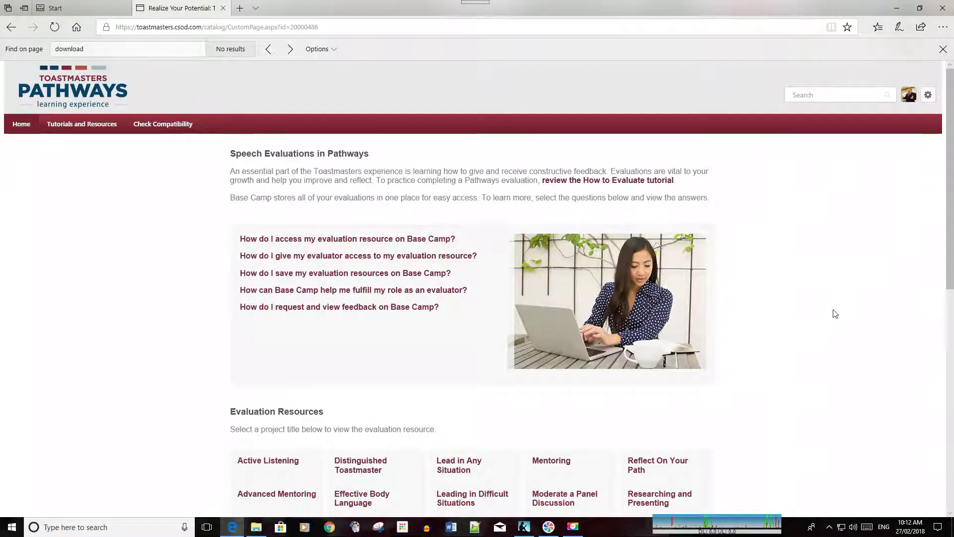
{"action": "scroll", "coordinate": [834, 313], "scroll_direction": "down", "scroll_amount": 8}
{"action": "scroll", "coordinate": [835, 313], "scroll_direction": "down", "scroll_amount": 2}
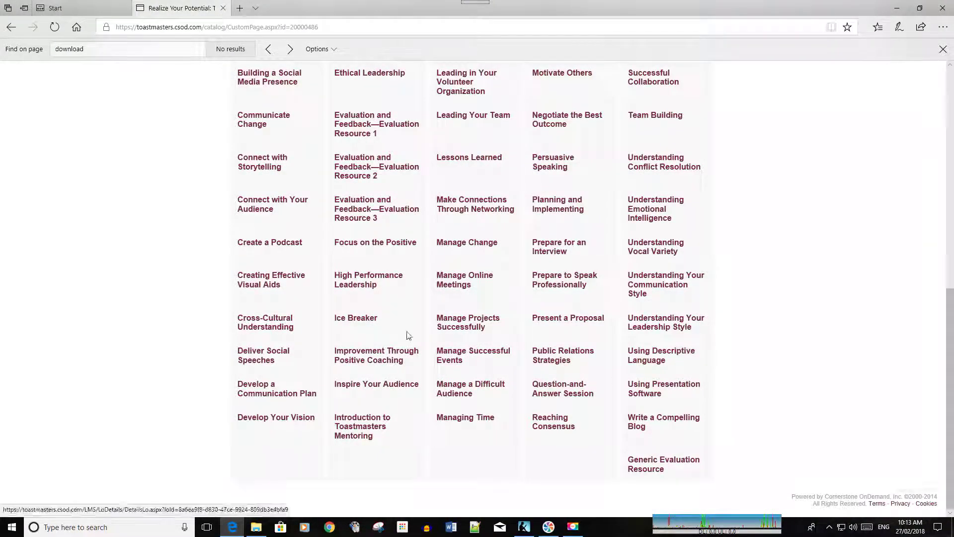
{"action": "left_click", "coordinate": [357, 319]}
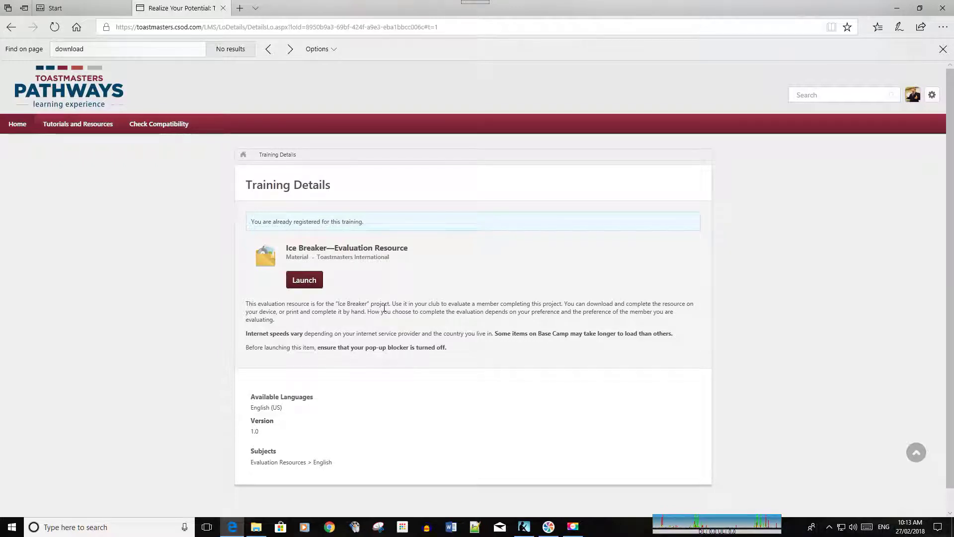
{"action": "left_click", "coordinate": [304, 280]}
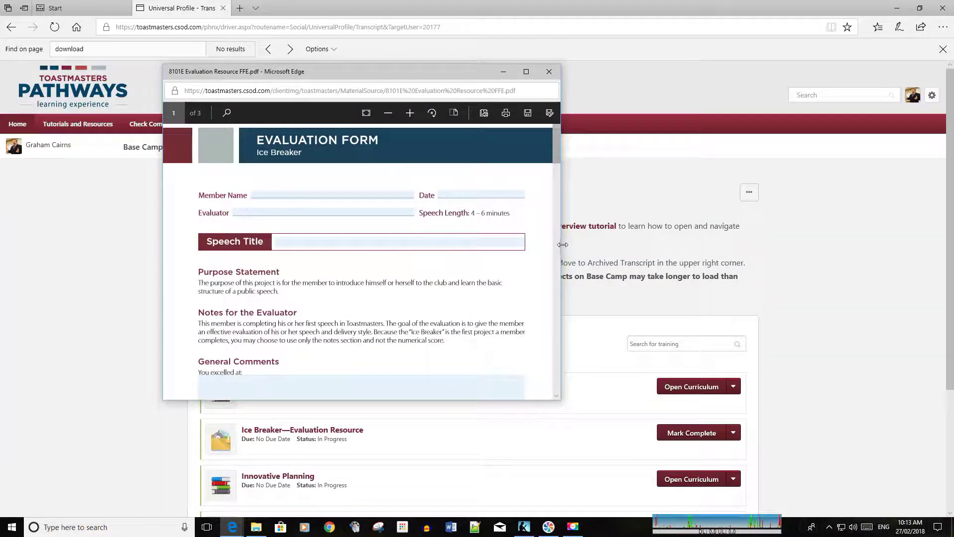
{"action": "left_click_drag", "start_coordinate": [562, 244], "coordinate": [856, 274]}
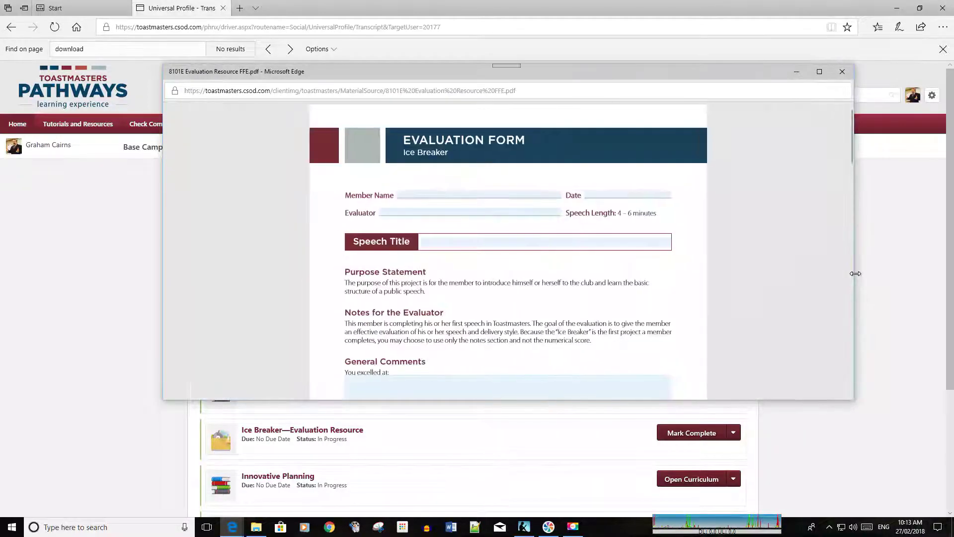
- Fill in the form header with member name "them", date "today", evaluator "me" and speech title "Icebreaker"
{"action": "left_click", "coordinate": [420, 194]}
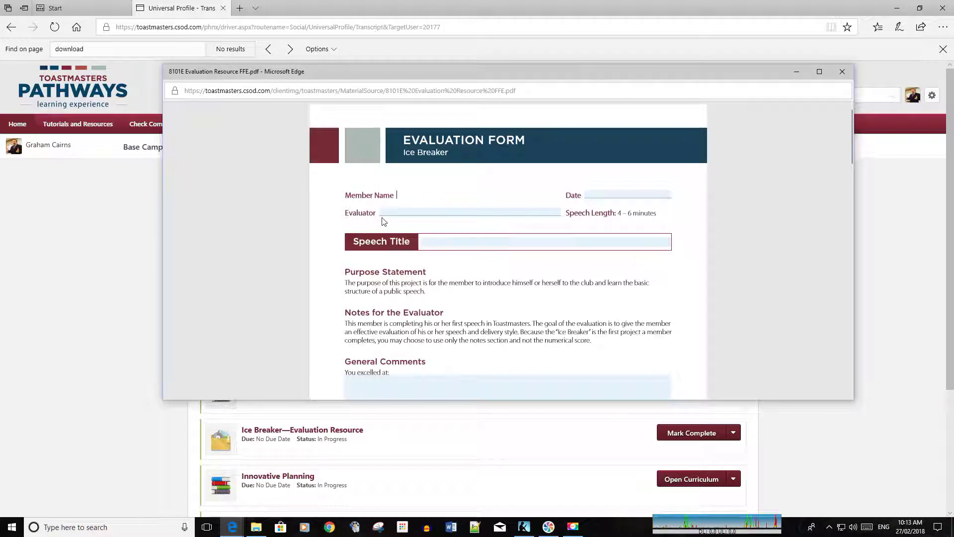
{"action": "type", "text": "them"}
{"action": "key", "text": "Tab"}
{"action": "type", "text": "to"}
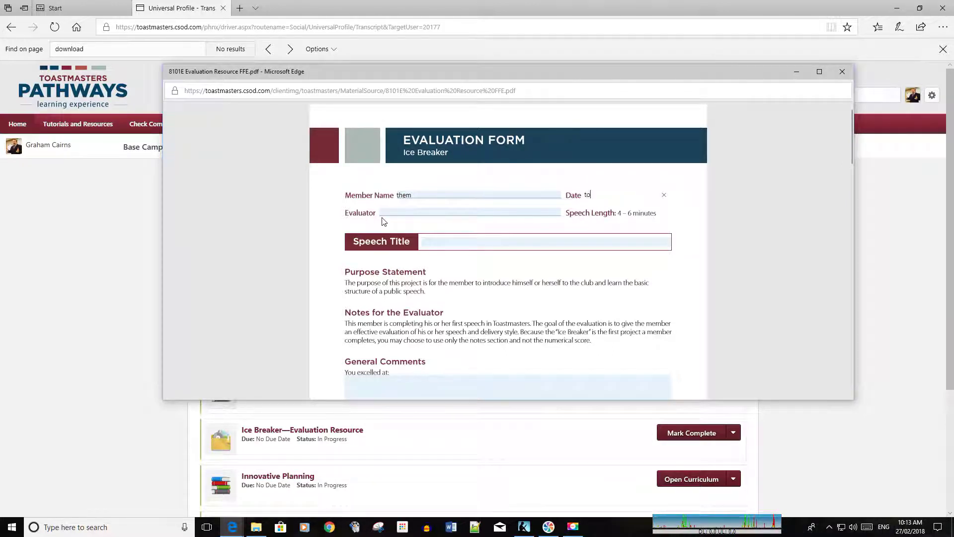
{"action": "type", "text": "day"}
{"action": "key", "text": "Tab"}
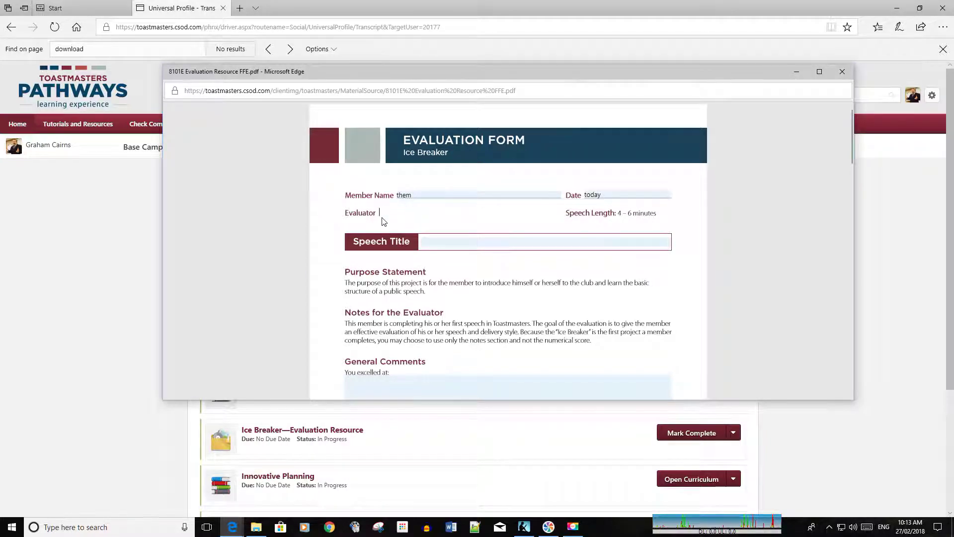
{"action": "type", "text": "me"}
{"action": "key", "text": "Tab"}
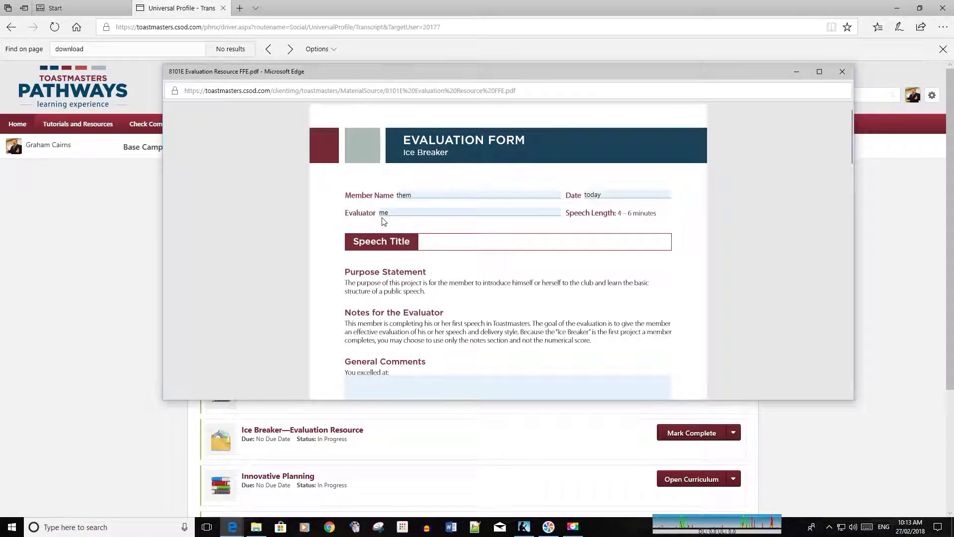
{"action": "type", "text": "Icebreakers"}
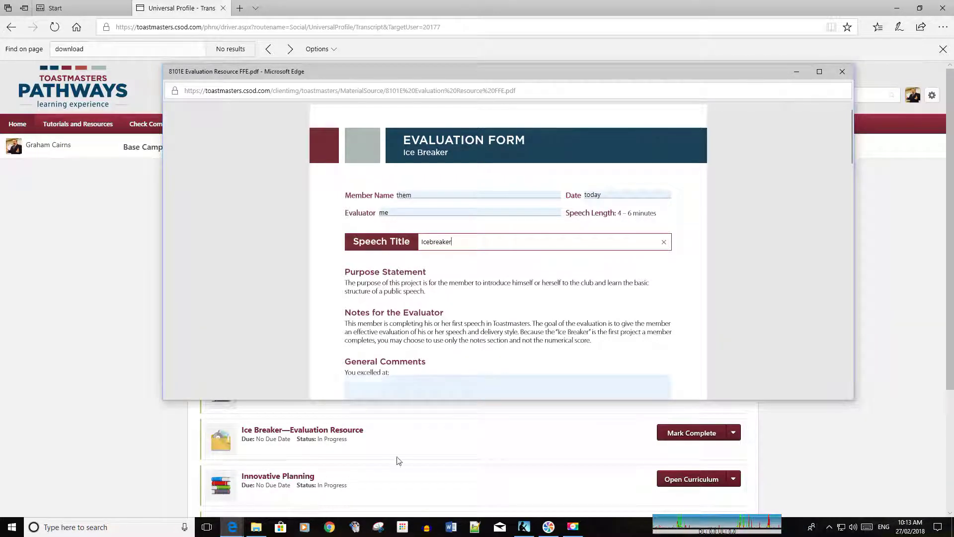
- Fill in the General Comments: "good stuff" for excelled at, "not so good stuff" for work on, and "ideas" for challenge yourself
{"action": "scroll", "coordinate": [424, 281], "scroll_direction": "down", "scroll_amount": 3}
{"action": "left_click", "coordinate": [393, 212]}
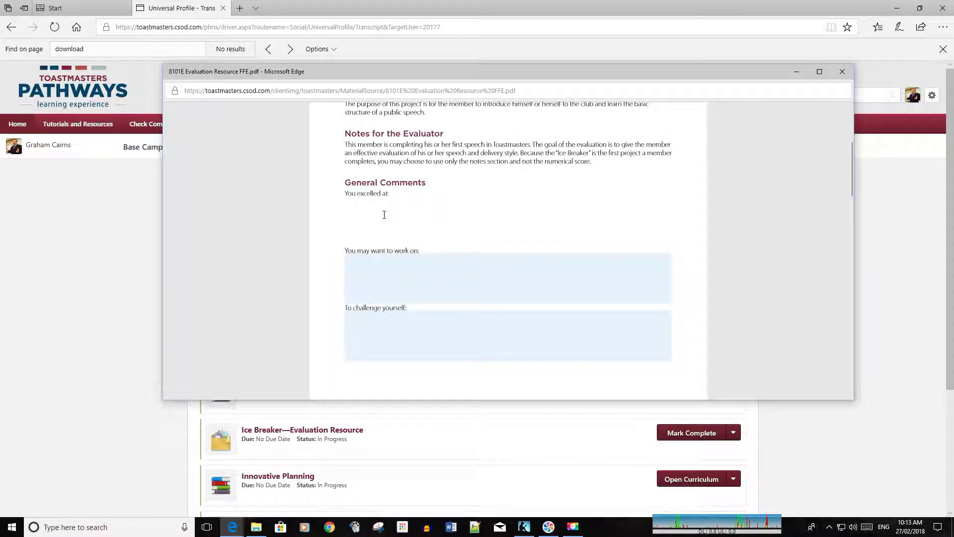
{"action": "type", "text": "good stuff"}
{"action": "key", "text": "Tab"}
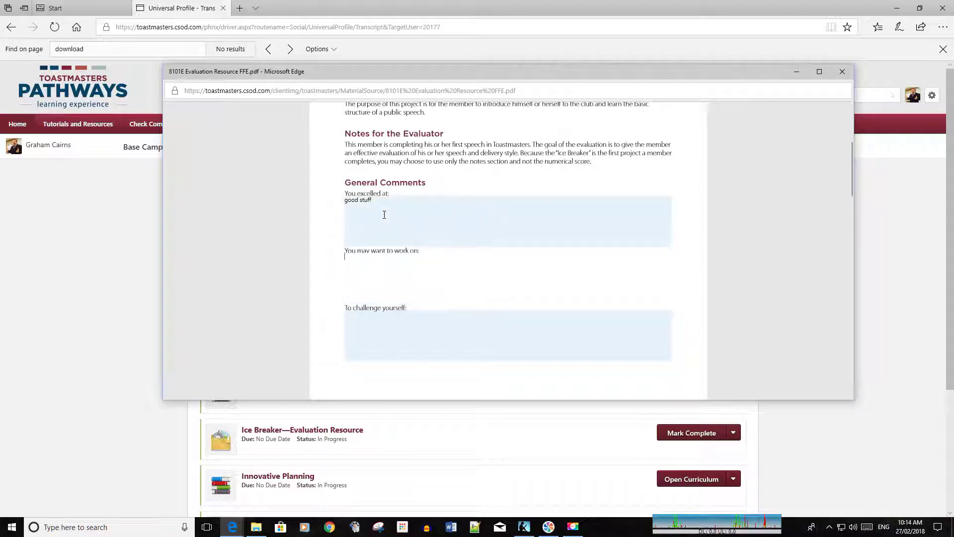
{"action": "type", "text": "n"}
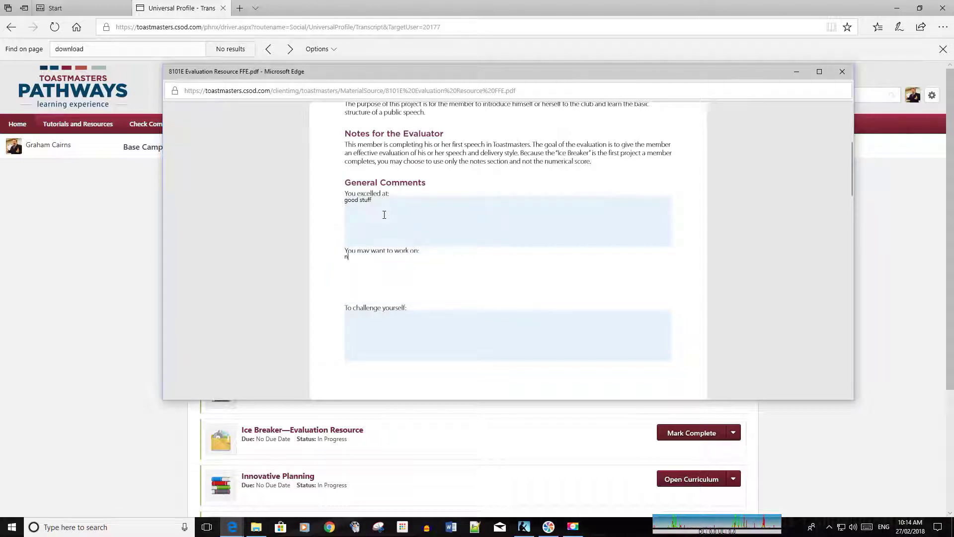
{"action": "type", "text": "ot so good stuff"}
{"action": "key", "text": "Tab"}
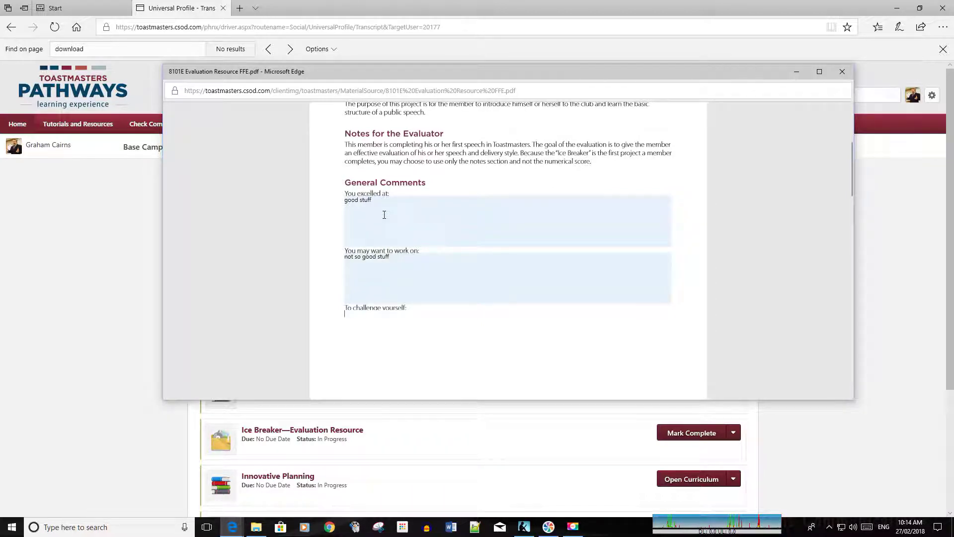
{"action": "type", "text": "ideas"}
- Rate the speech on the form's second page: Clarity 3, Vocal Variety 4 and Eye Contact 2
{"action": "scroll", "coordinate": [427, 199], "scroll_direction": "down", "scroll_amount": 10}
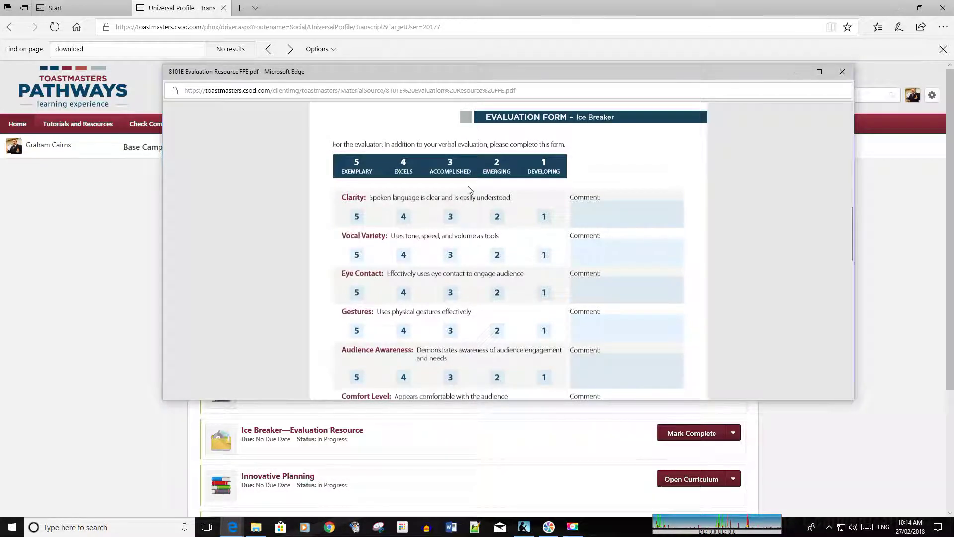
{"action": "scroll", "coordinate": [463, 219], "scroll_direction": "down", "scroll_amount": 10}
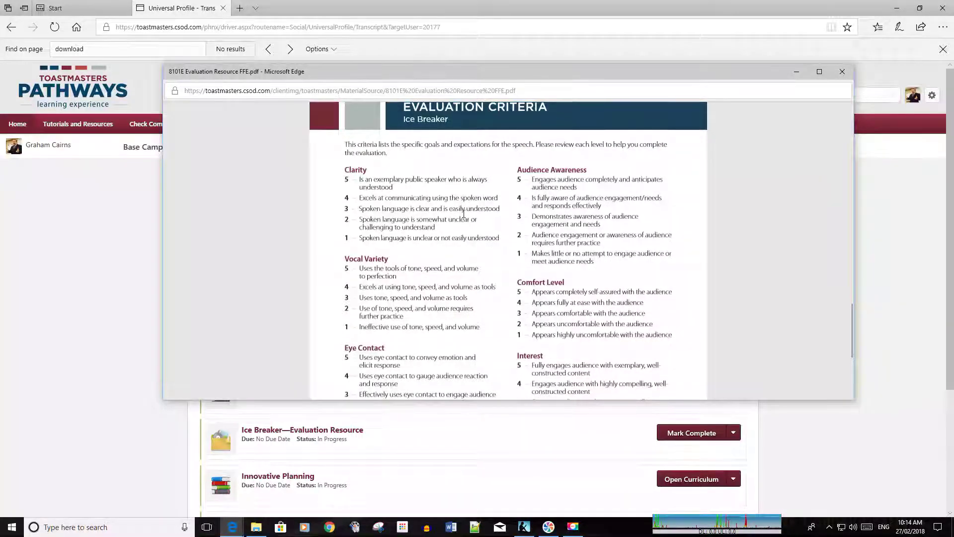
{"action": "scroll", "coordinate": [463, 215], "scroll_direction": "up", "scroll_amount": 10}
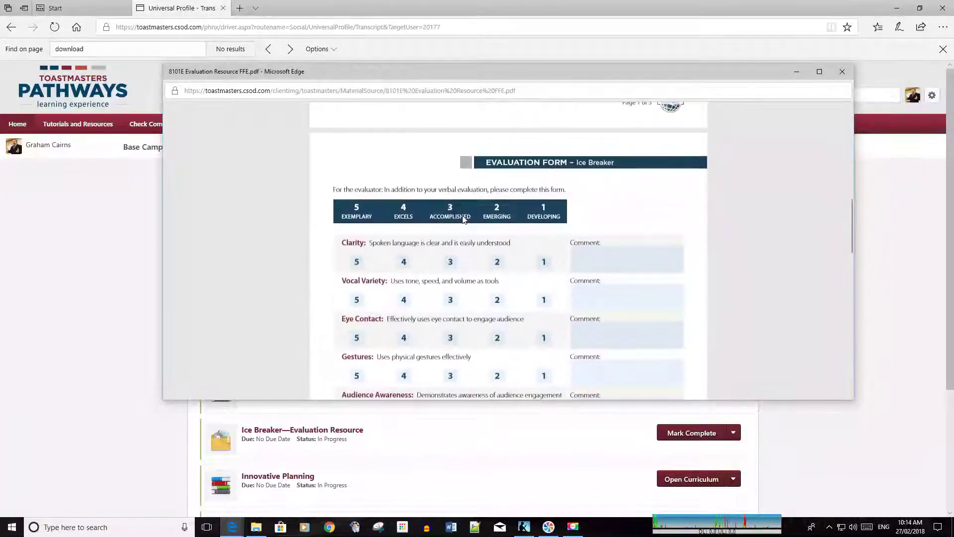
{"action": "left_click", "coordinate": [450, 218]}
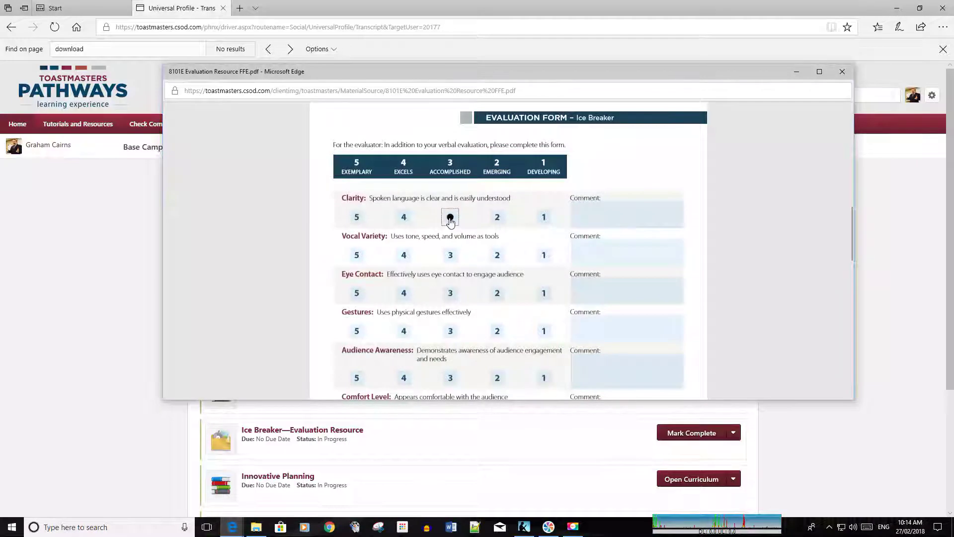
{"action": "left_click", "coordinate": [404, 256]}
{"action": "left_click", "coordinate": [497, 295]}
- Enter the comment "notes" for Eye Contact and "excellent examples" for Vocal Variety
{"action": "scroll", "coordinate": [498, 297], "scroll_direction": "down", "scroll_amount": 3}
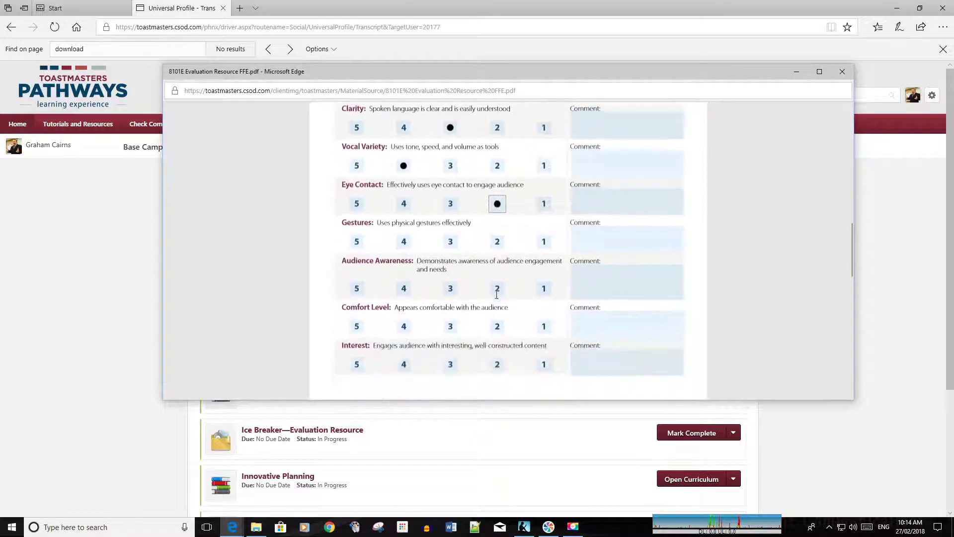
{"action": "scroll", "coordinate": [547, 223], "scroll_direction": "up", "scroll_amount": 2}
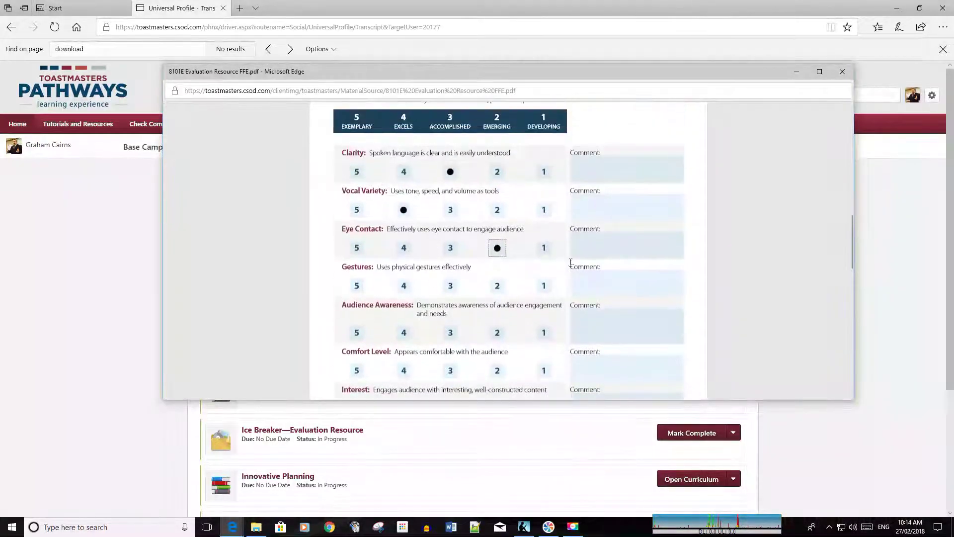
{"action": "left_click", "coordinate": [601, 237]}
{"action": "type", "text": "notes"}
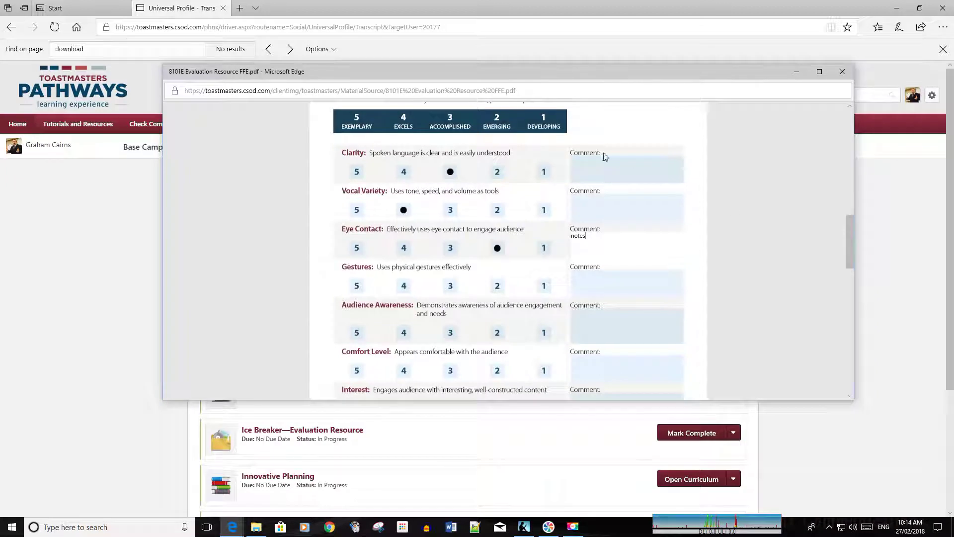
{"action": "left_click", "coordinate": [595, 202]}
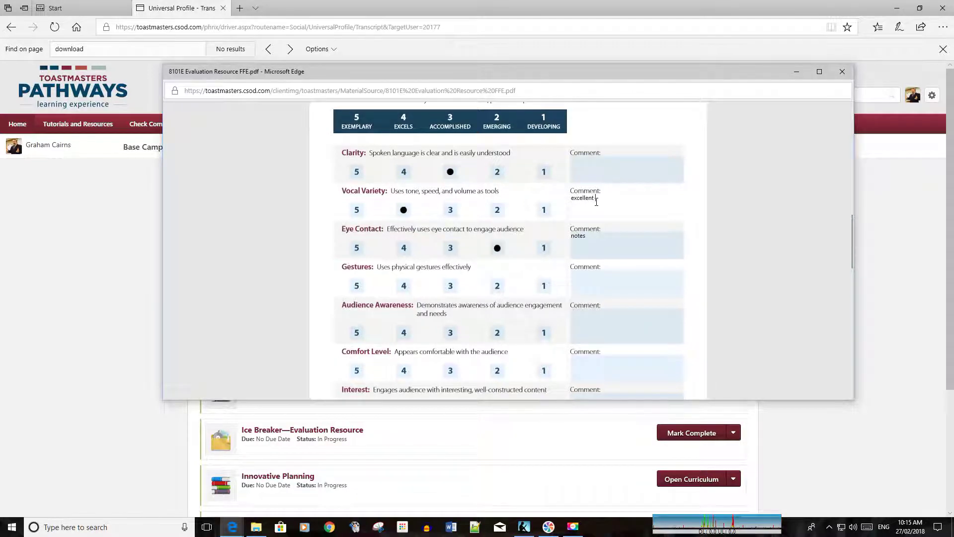
{"action": "type", "text": "examples"}
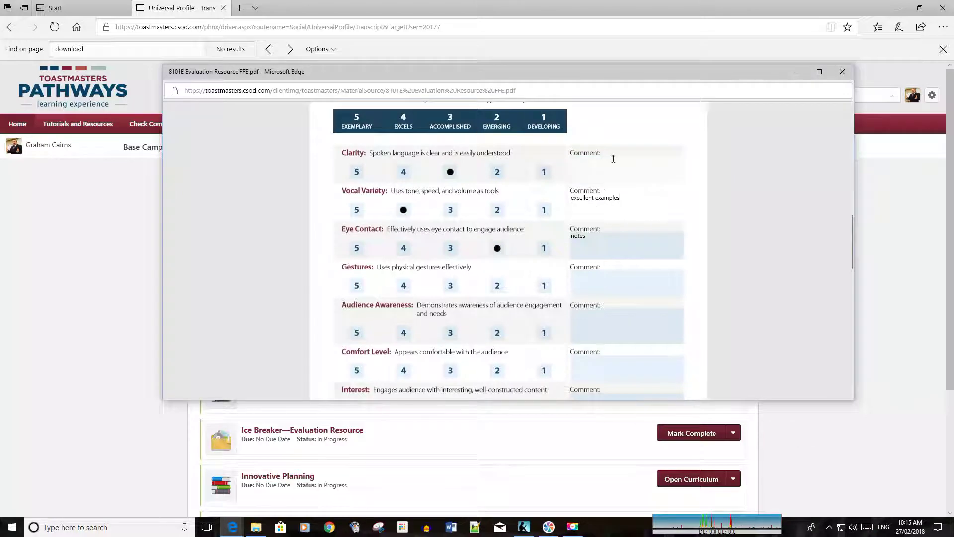
- Save the completed evaluation form as a PDF named "trial eval example" in the personal Pathways material folder, and close the form's window
{"action": "scroll", "coordinate": [610, 216], "scroll_direction": "down", "scroll_amount": 1}
{"action": "scroll", "coordinate": [609, 219], "scroll_direction": "down", "scroll_amount": 7}
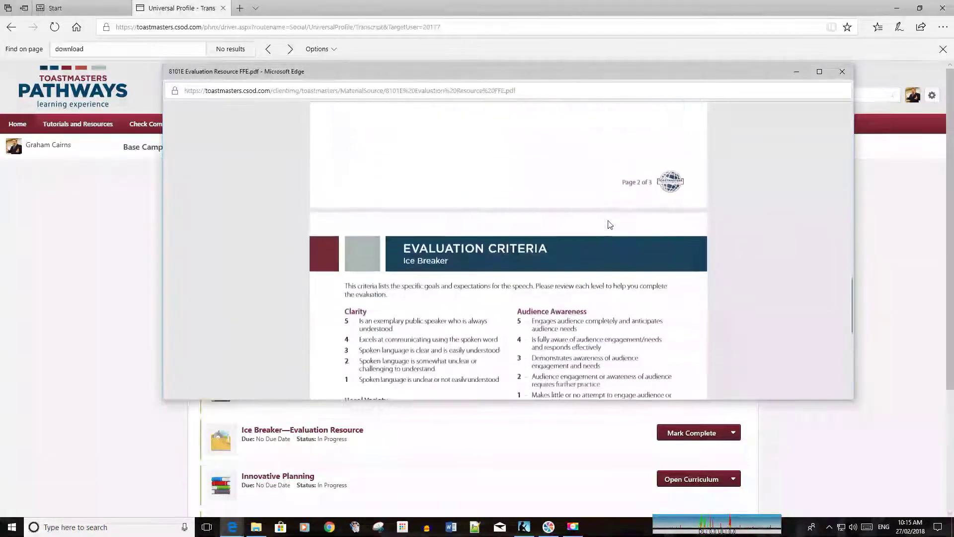
{"action": "scroll", "coordinate": [608, 222], "scroll_direction": "up", "scroll_amount": 5}
{"action": "scroll", "coordinate": [608, 222], "scroll_direction": "up", "scroll_amount": 10}
{"action": "scroll", "coordinate": [608, 224], "scroll_direction": "down", "scroll_amount": 3}
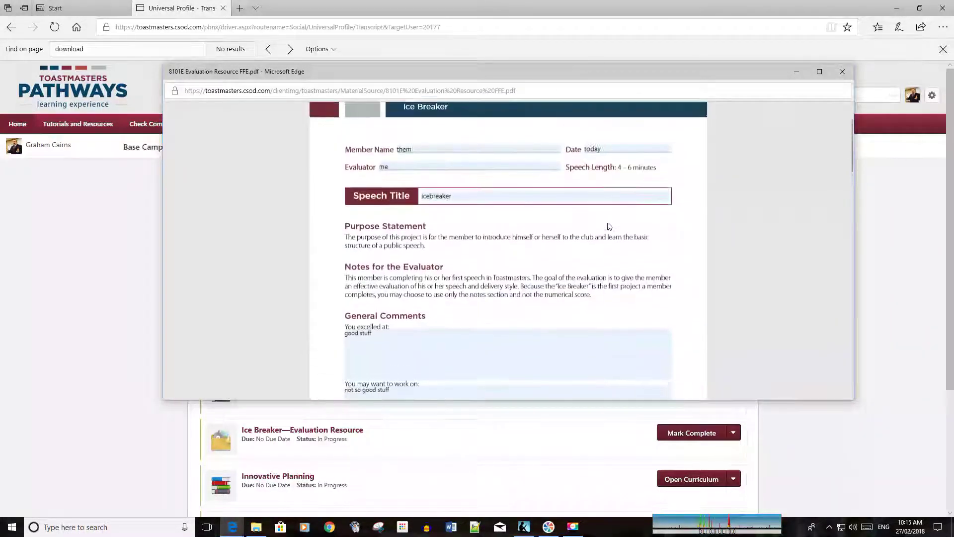
{"action": "scroll", "coordinate": [609, 225], "scroll_direction": "up", "scroll_amount": 2}
{"action": "scroll", "coordinate": [610, 226], "scroll_direction": "down", "scroll_amount": 1}
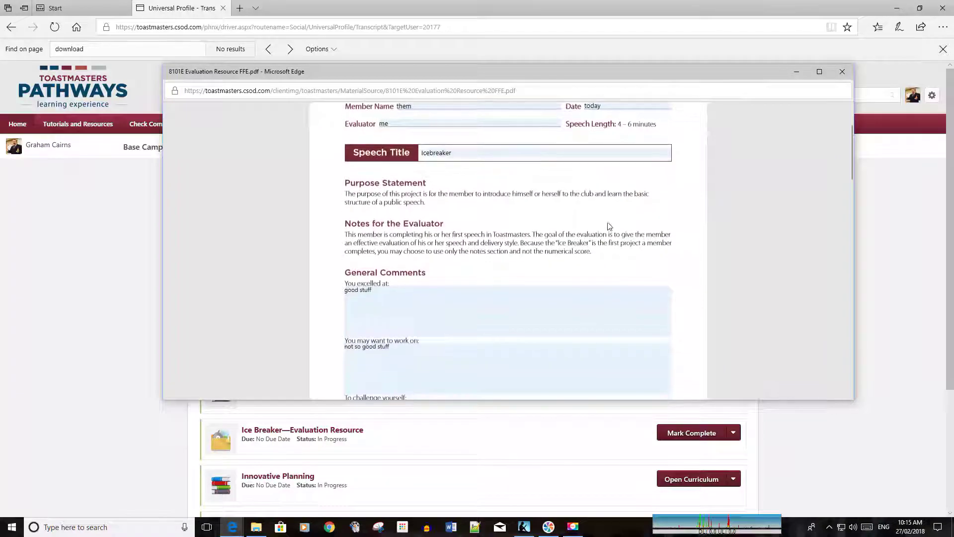
{"action": "right_click", "coordinate": [662, 186]}
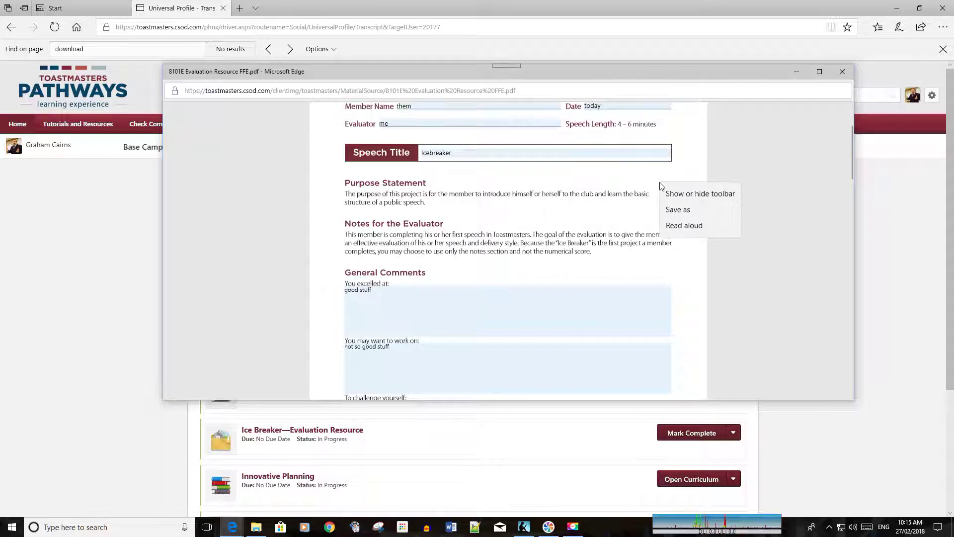
{"action": "left_click", "coordinate": [685, 212]}
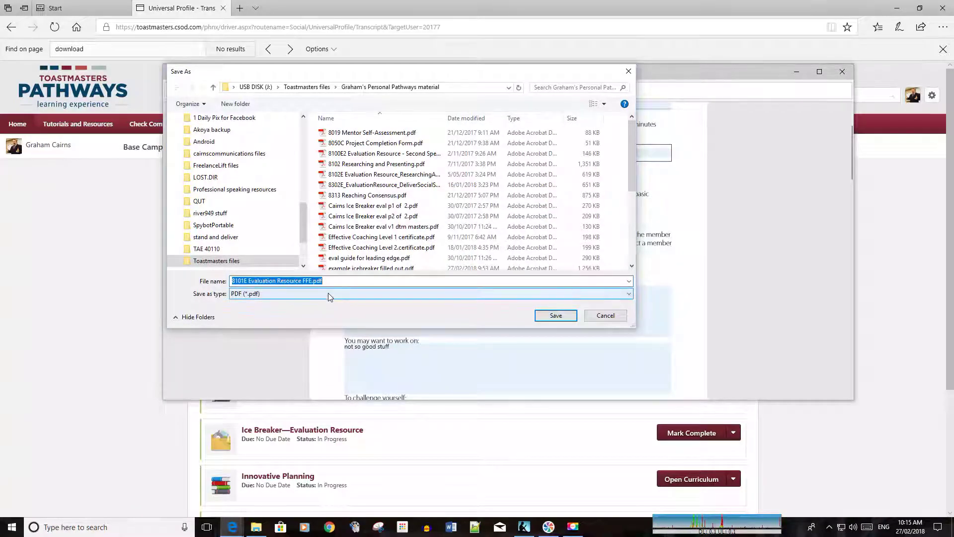
{"action": "type", "text": "trial eval example"}
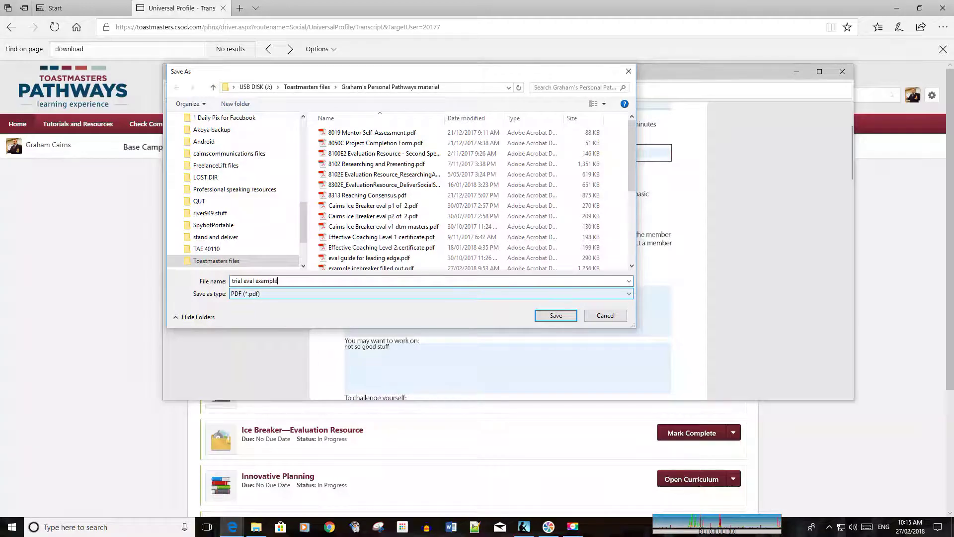
{"action": "left_click", "coordinate": [557, 317]}
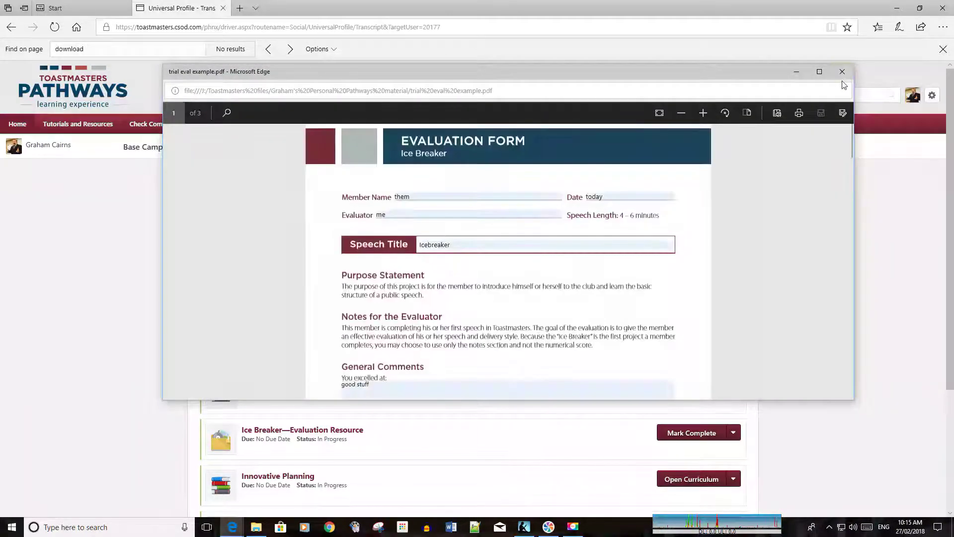
{"action": "left_click", "coordinate": [843, 72]}
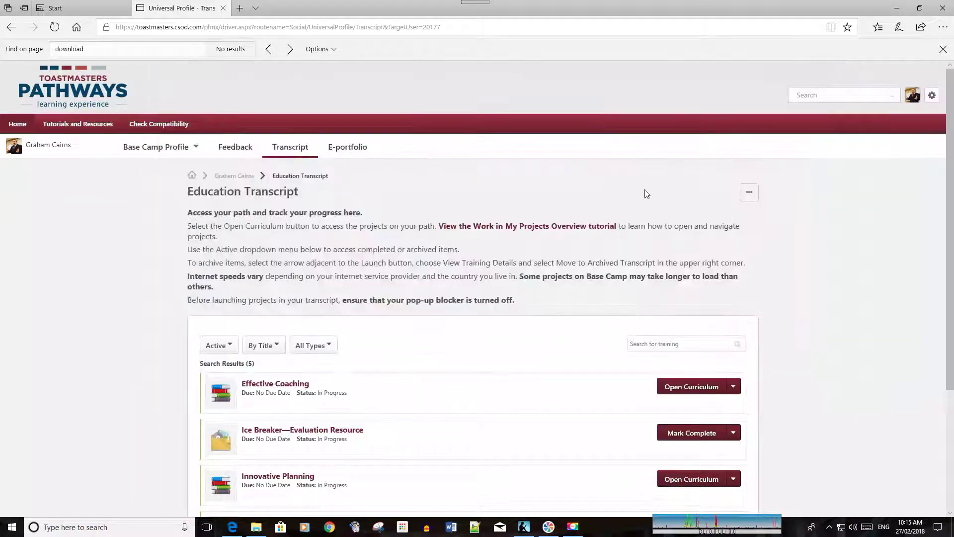
- Switch to File Explorer, open trial eval example.pdf in Adobe Acrobat to check the saved entries, and close it
{"action": "left_click", "coordinate": [256, 526]}
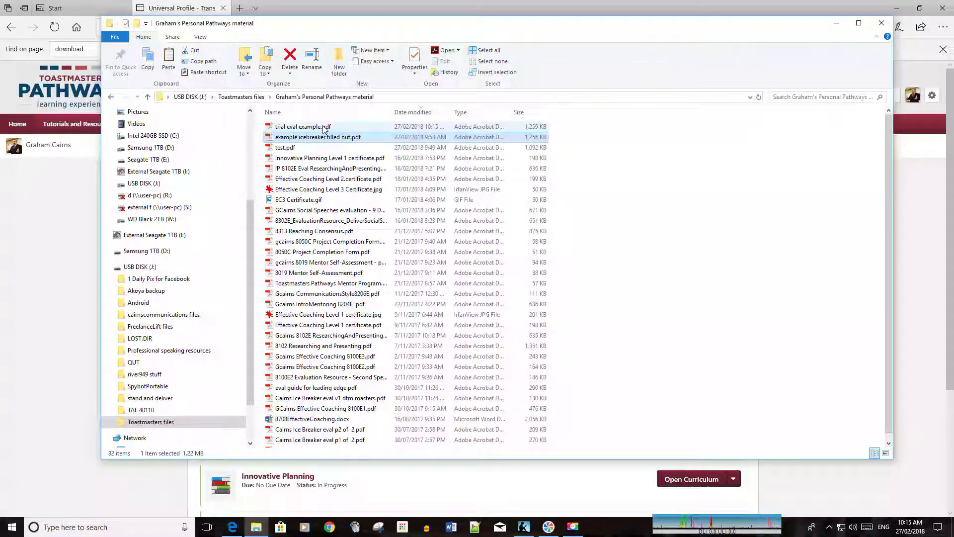
{"action": "left_click", "coordinate": [322, 129]}
{"action": "double_click", "coordinate": [321, 128]}
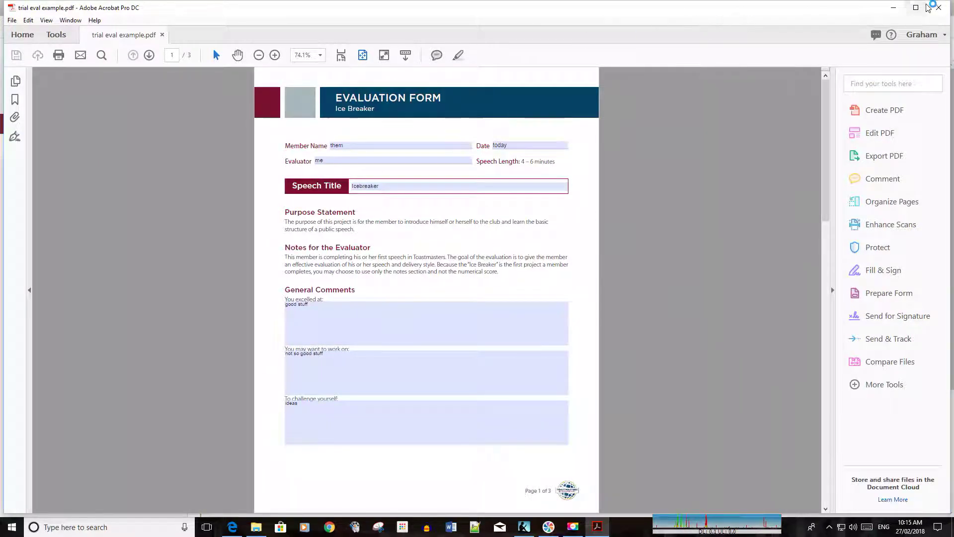
{"action": "left_click", "coordinate": [945, 9]}
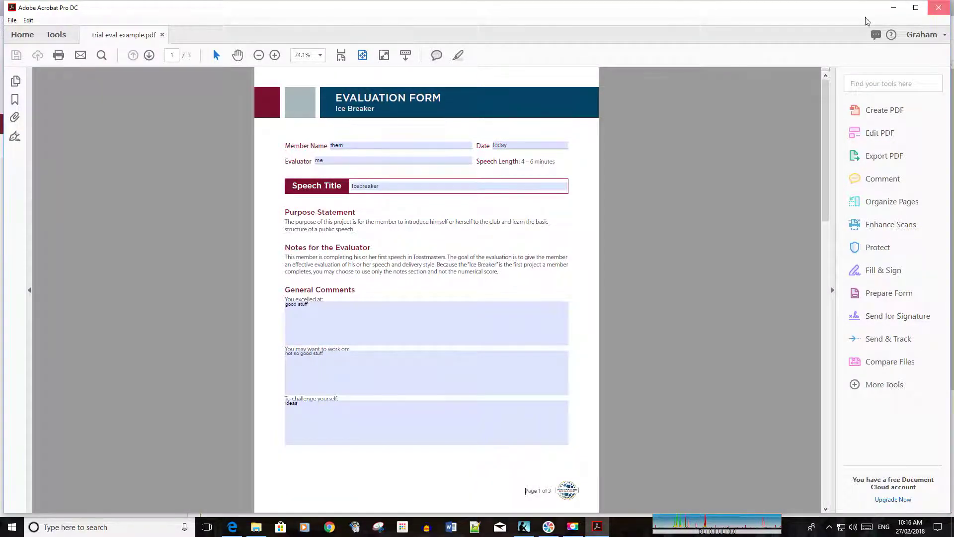